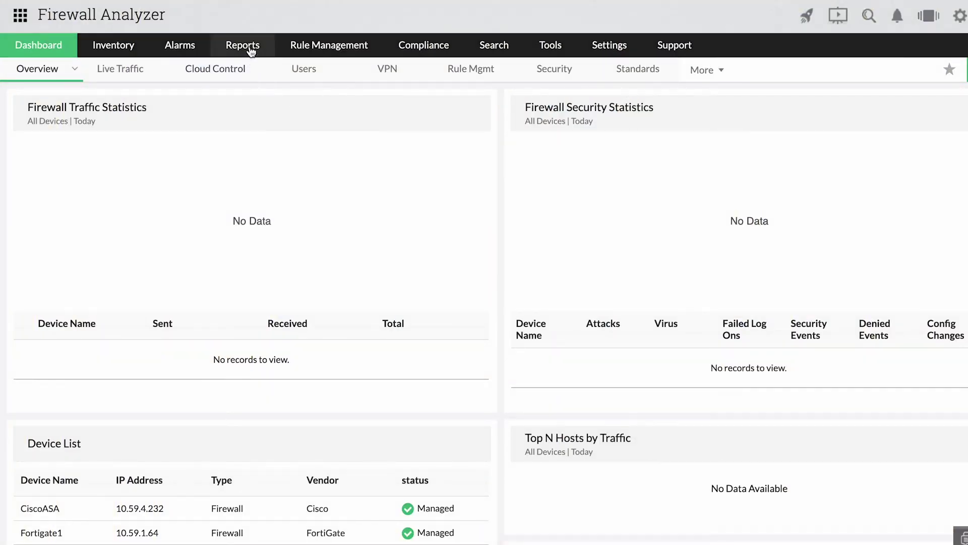
Show the CiscoASA VPN Overview report for the last 30 days from Reports > VPN Reports.
{"action": "left_click", "coordinate": [249, 50]}
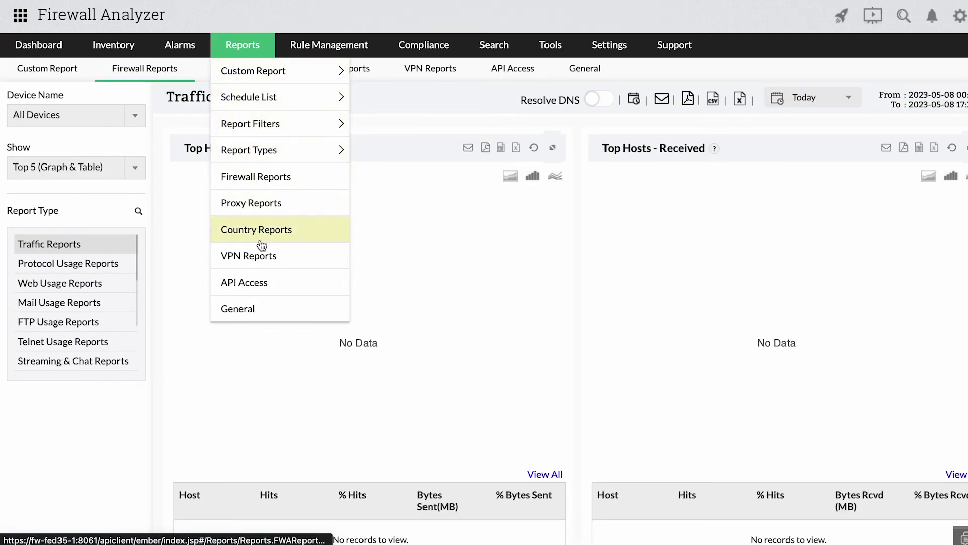
{"action": "left_click", "coordinate": [263, 257]}
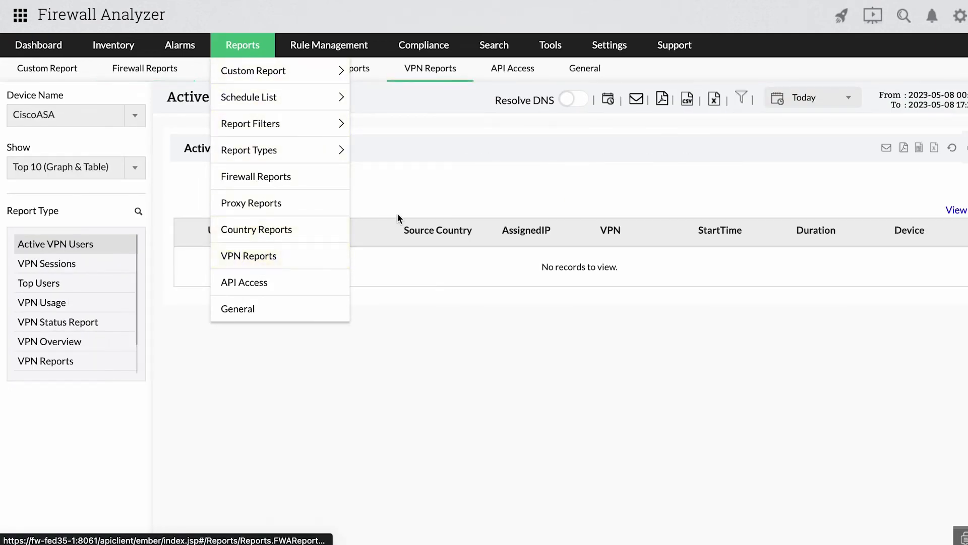
{"action": "left_click", "coordinate": [795, 99]}
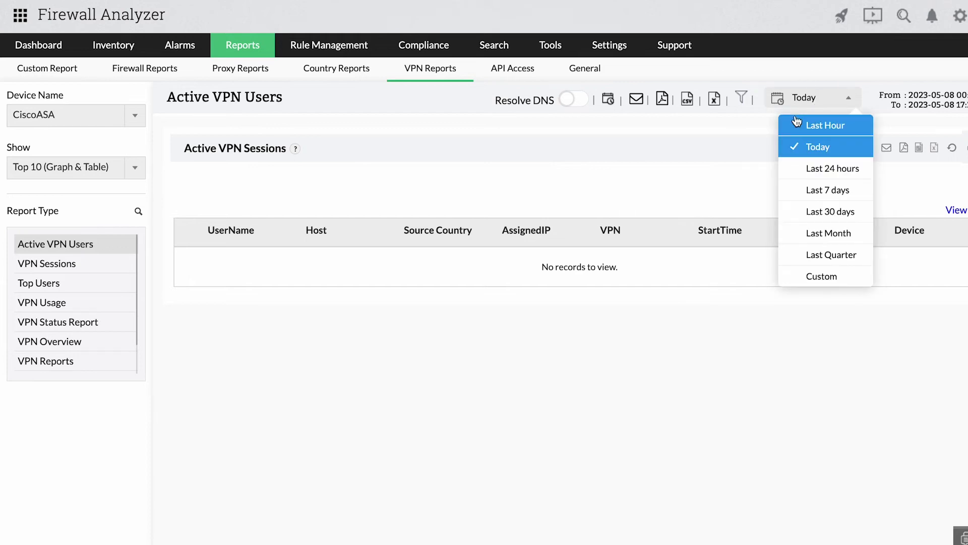
{"action": "left_click", "coordinate": [800, 210]}
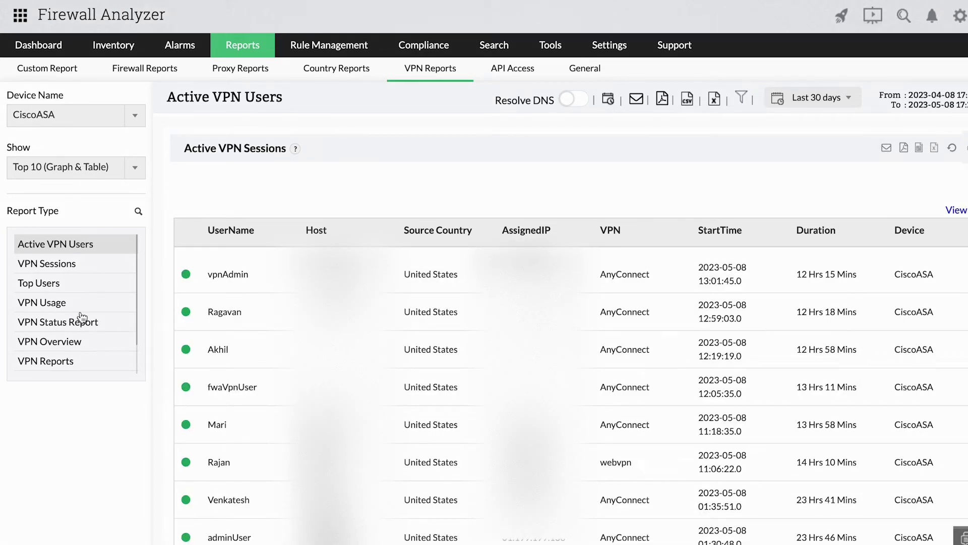
{"action": "left_click", "coordinate": [76, 346]}
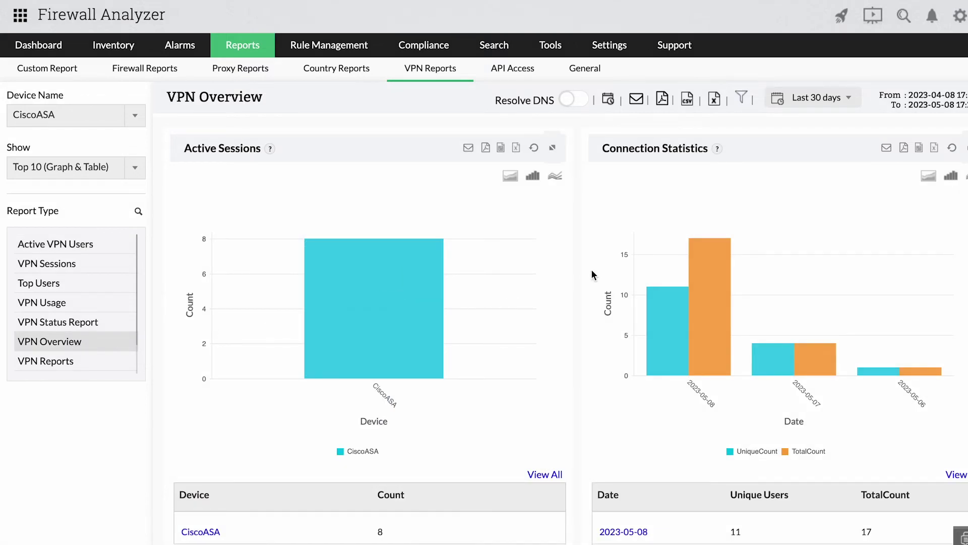
{"action": "scroll", "coordinate": [577, 273], "scroll_direction": "down", "scroll_amount": 2}
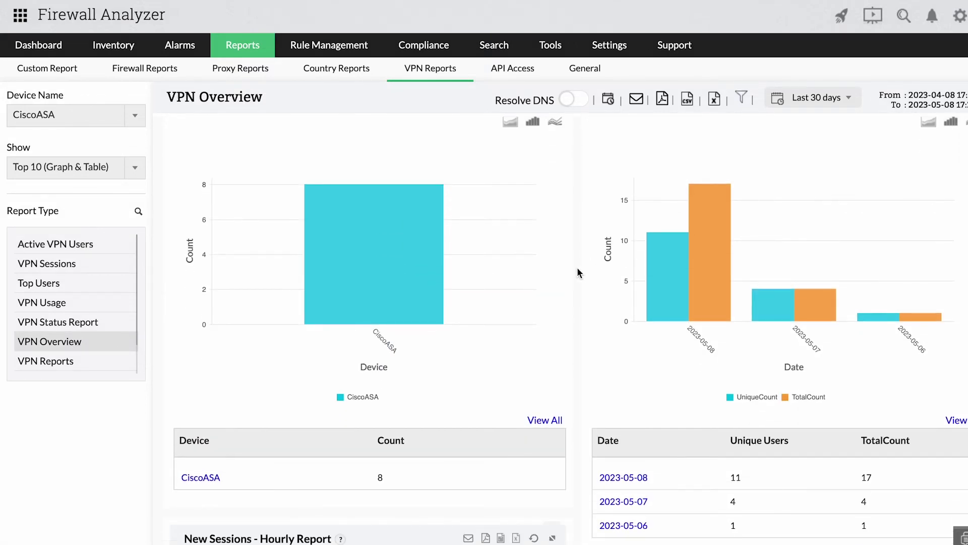
{"action": "scroll", "coordinate": [577, 269], "scroll_direction": "down", "scroll_amount": 2}
{"action": "scroll", "coordinate": [577, 269], "scroll_direction": "down", "scroll_amount": 3}
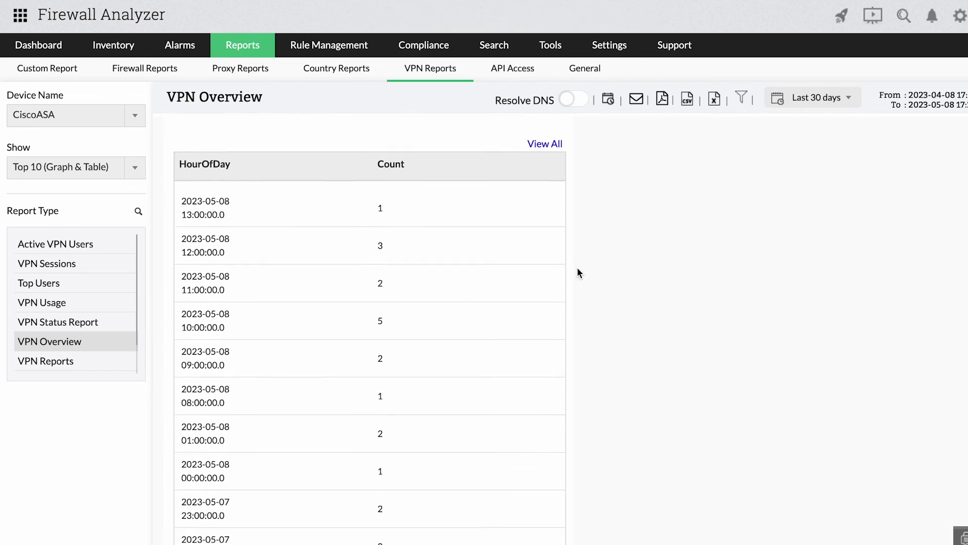
{"action": "scroll", "coordinate": [578, 273], "scroll_direction": "up", "scroll_amount": 3}
{"action": "scroll", "coordinate": [577, 272], "scroll_direction": "up", "scroll_amount": 4}
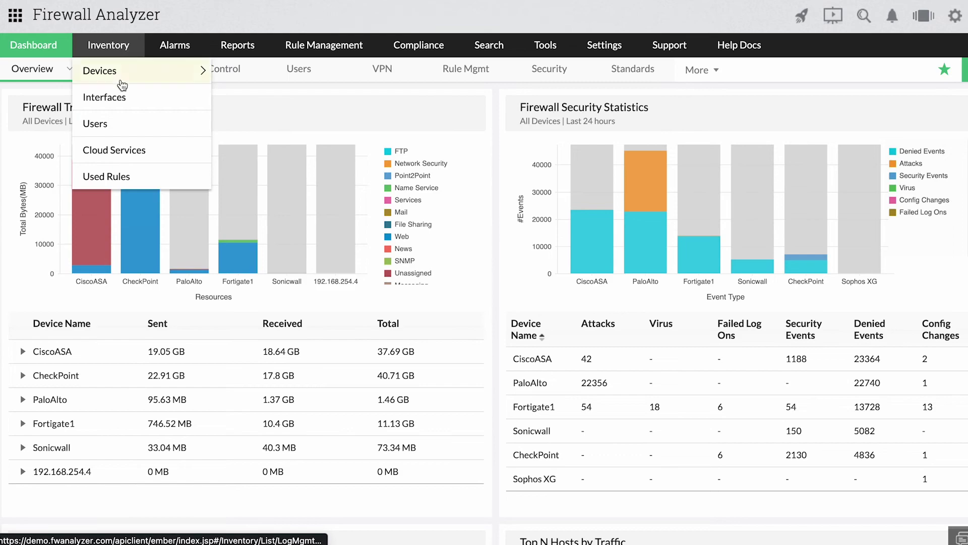
Review one inventory user's activity across the URL, VPN, Apps and Rules views.
{"action": "left_click", "coordinate": [106, 124]}
{"action": "left_click", "coordinate": [256, 119]}
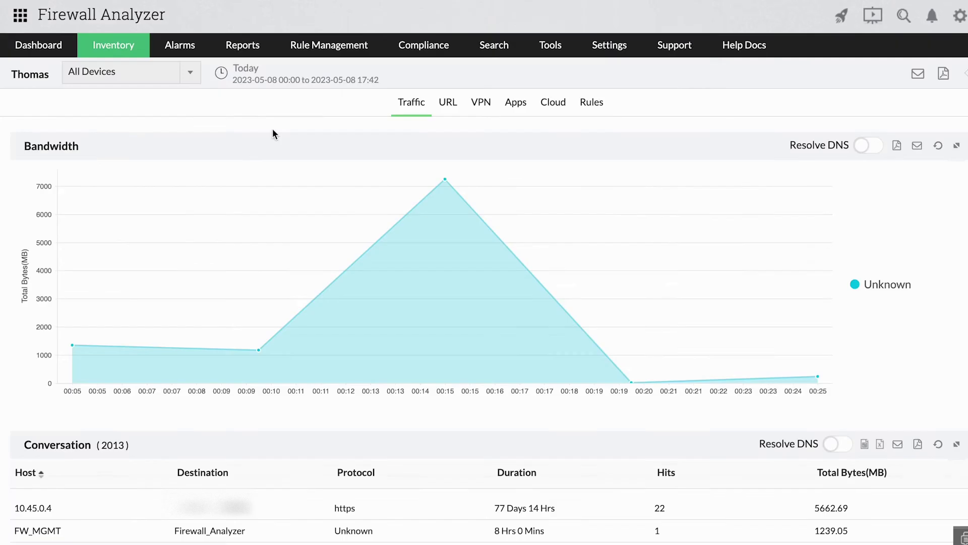
{"action": "left_click", "coordinate": [449, 106]}
{"action": "left_click", "coordinate": [484, 107]}
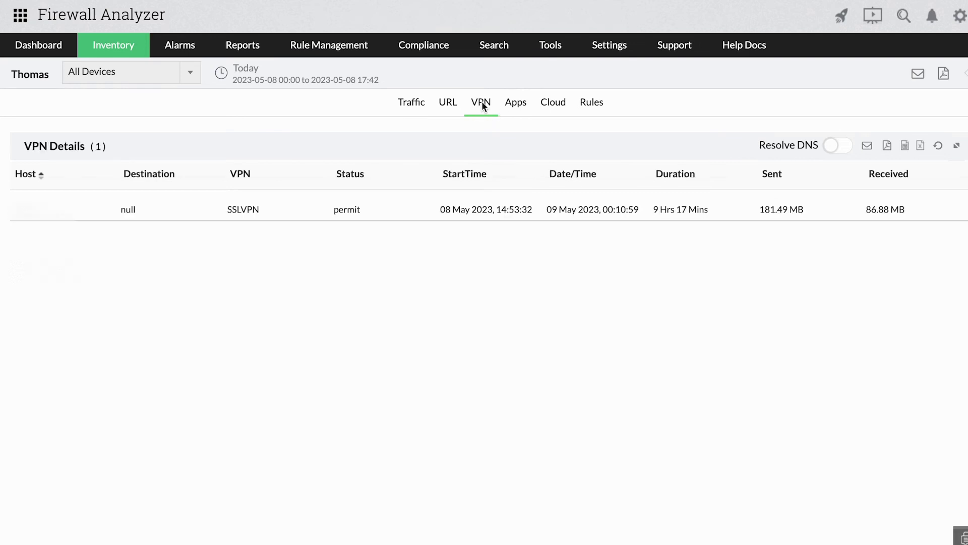
{"action": "left_click", "coordinate": [514, 107]}
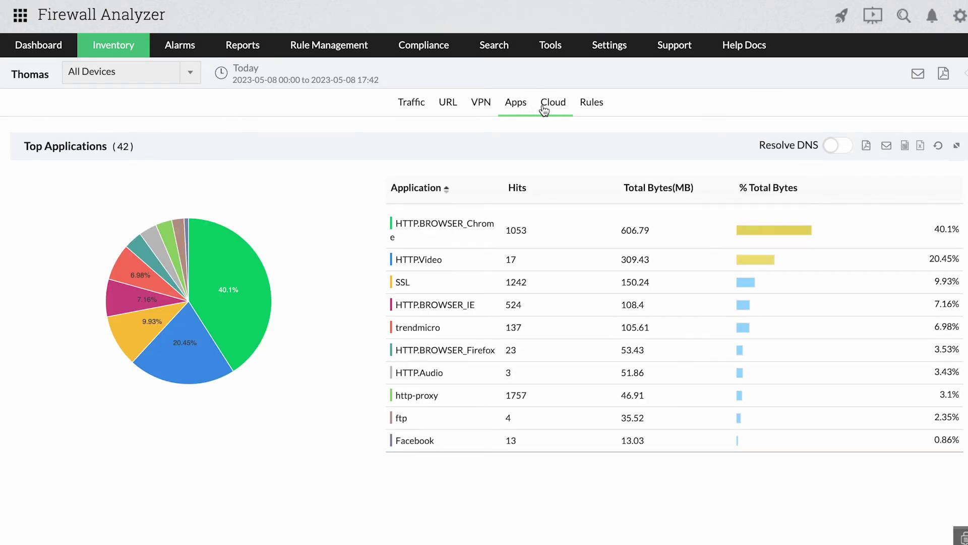
{"action": "left_click", "coordinate": [590, 106]}
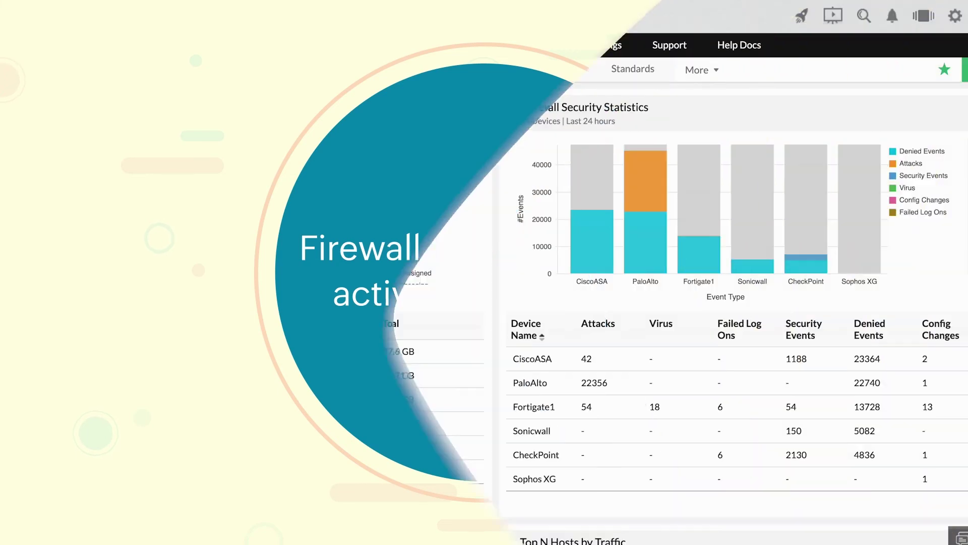
{"action": "mouse_move", "coordinate": [238, 44]}
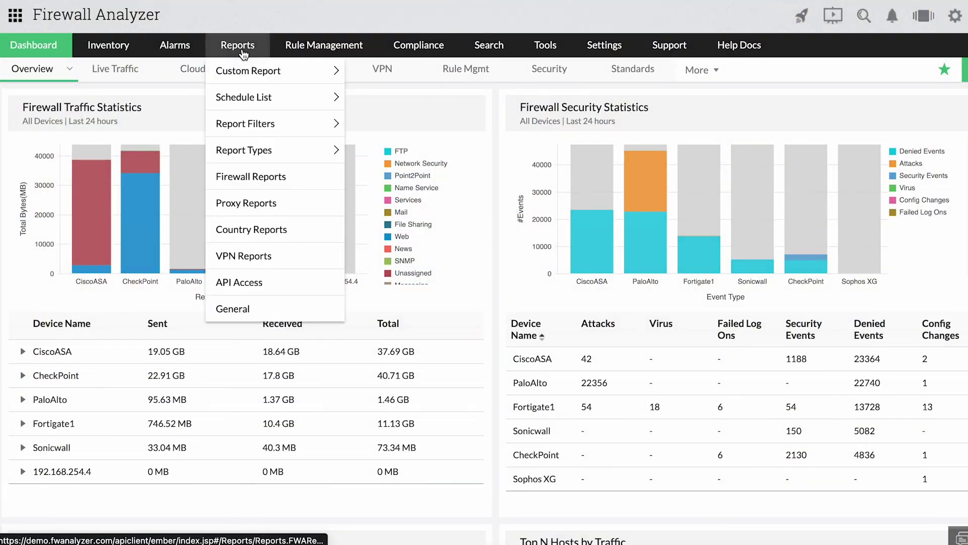
Show today's Admin Reports with logons, denied logons and executed commands from Firewall Reports.
{"action": "left_click", "coordinate": [258, 176]}
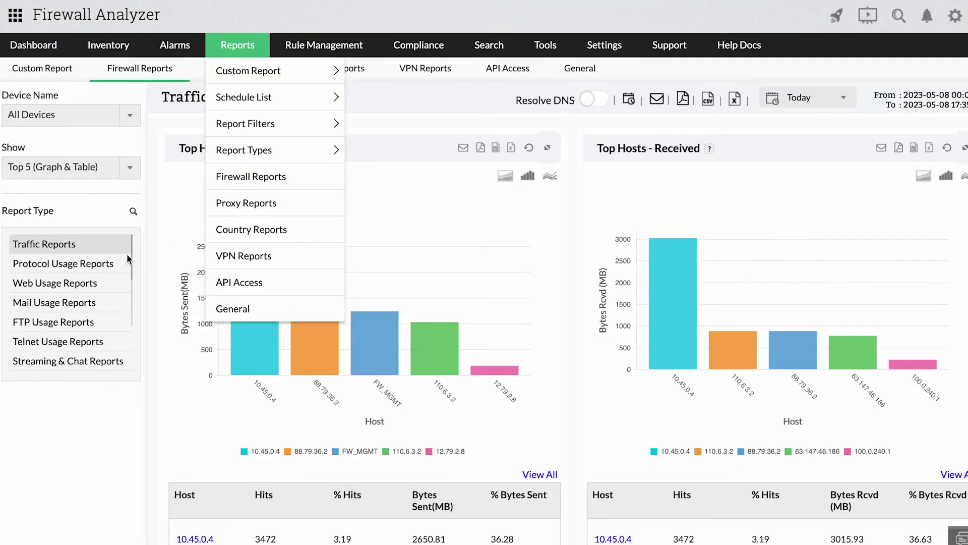
{"action": "scroll", "coordinate": [74, 295], "scroll_direction": "down", "scroll_amount": 3}
{"action": "scroll", "coordinate": [73, 295], "scroll_direction": "down", "scroll_amount": 3}
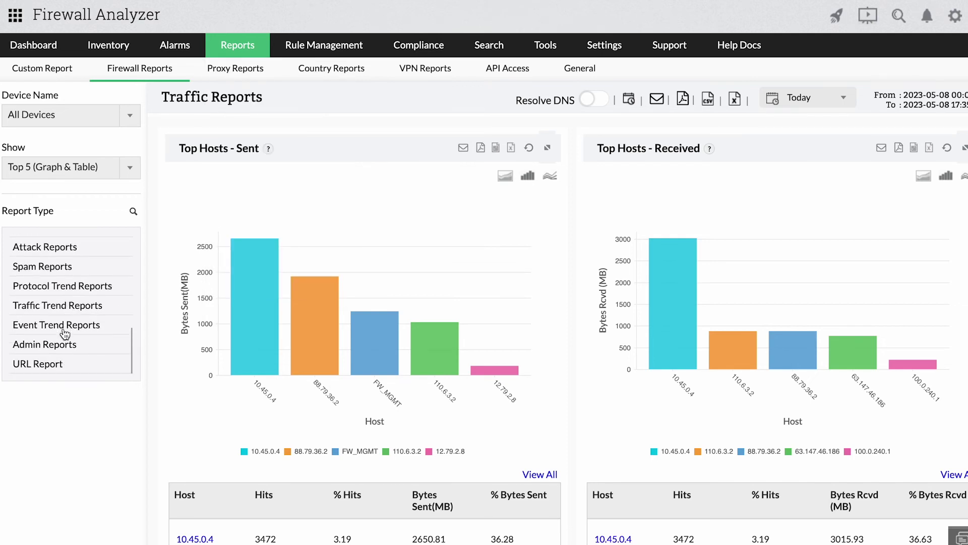
{"action": "left_click", "coordinate": [64, 346]}
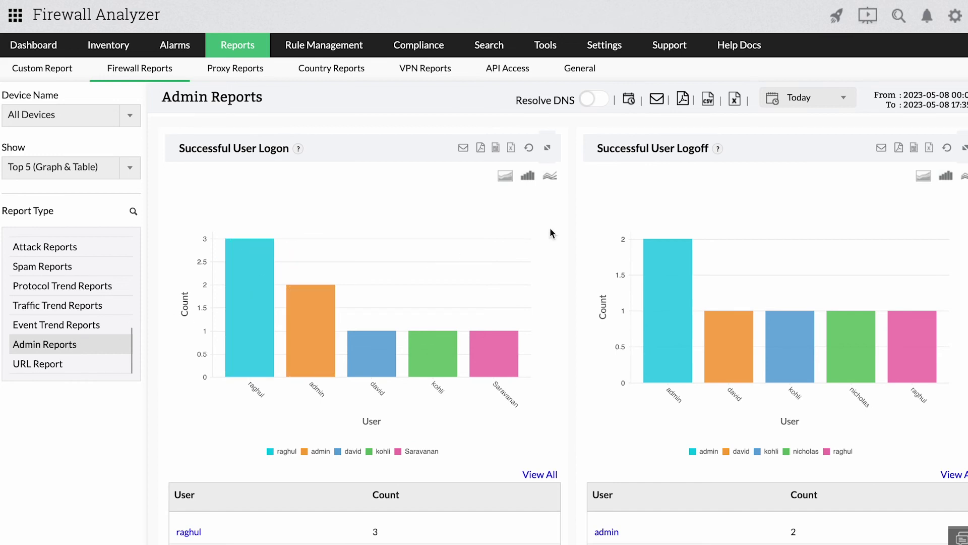
{"action": "scroll", "coordinate": [572, 231], "scroll_direction": "down", "scroll_amount": 3}
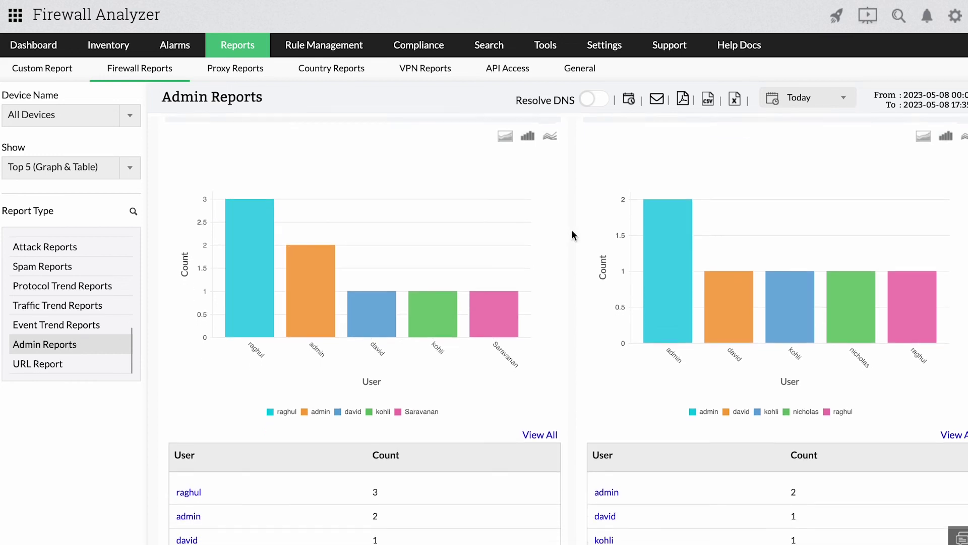
{"action": "scroll", "coordinate": [572, 234], "scroll_direction": "down", "scroll_amount": 2}
{"action": "scroll", "coordinate": [571, 235], "scroll_direction": "down", "scroll_amount": 2}
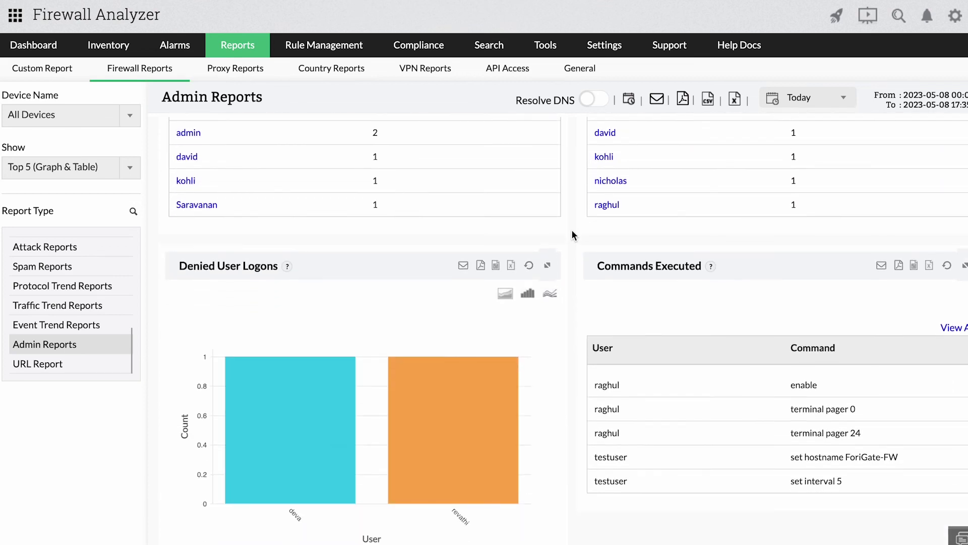
{"action": "scroll", "coordinate": [571, 235], "scroll_direction": "down", "scroll_amount": 2}
{"action": "scroll", "coordinate": [571, 234], "scroll_direction": "down", "scroll_amount": 1}
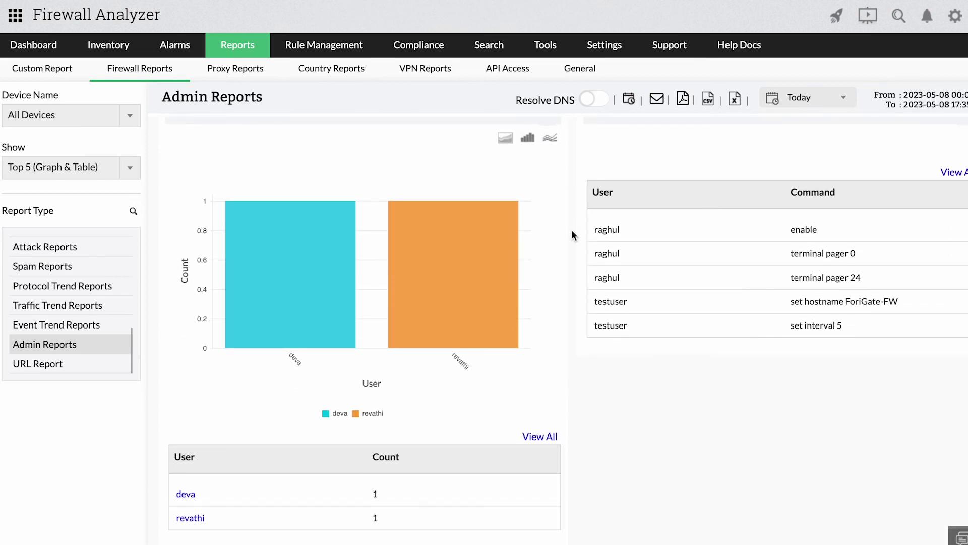
{"action": "scroll", "coordinate": [571, 229], "scroll_direction": "up", "scroll_amount": 1}
{"action": "scroll", "coordinate": [571, 229], "scroll_direction": "up", "scroll_amount": 2}
{"action": "scroll", "coordinate": [571, 229], "scroll_direction": "up", "scroll_amount": 3}
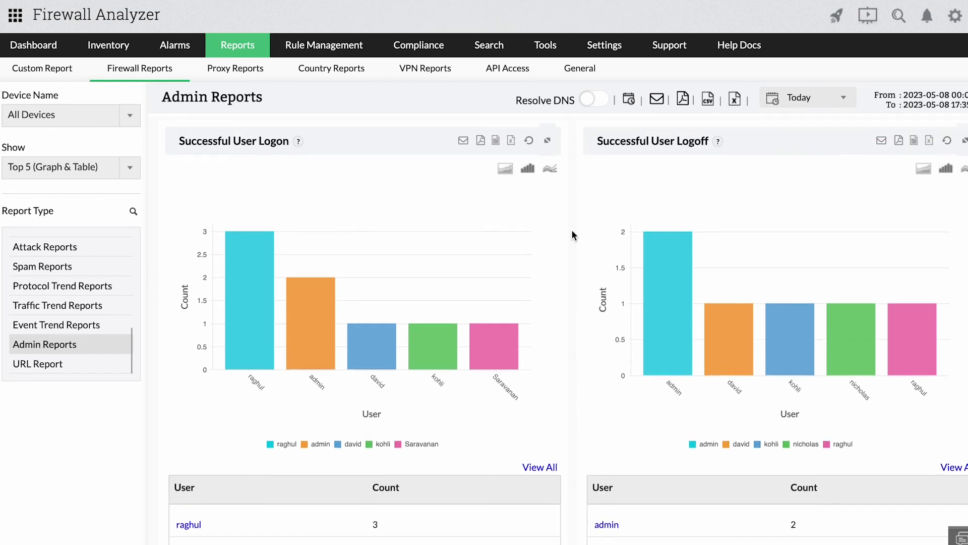
{"action": "scroll", "coordinate": [572, 230], "scroll_direction": "up", "scroll_amount": 1}
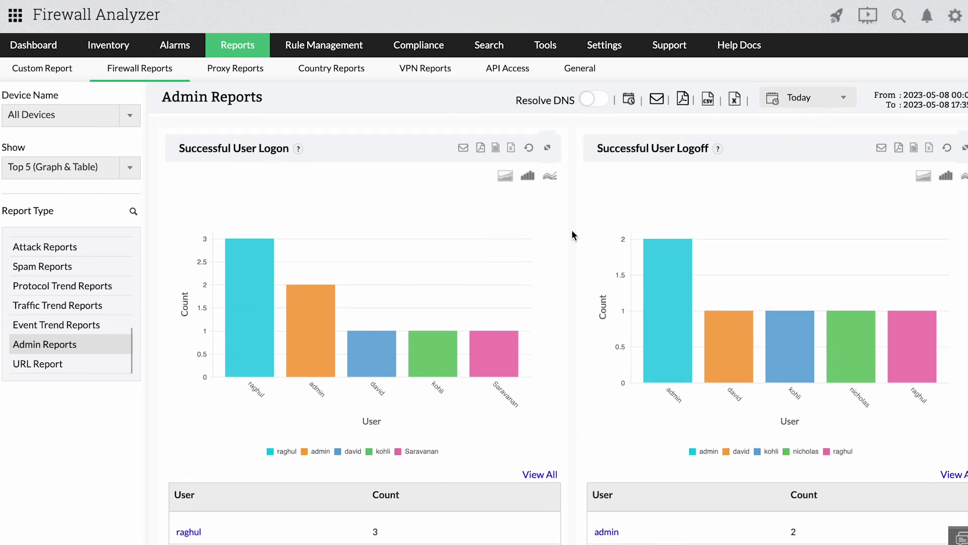